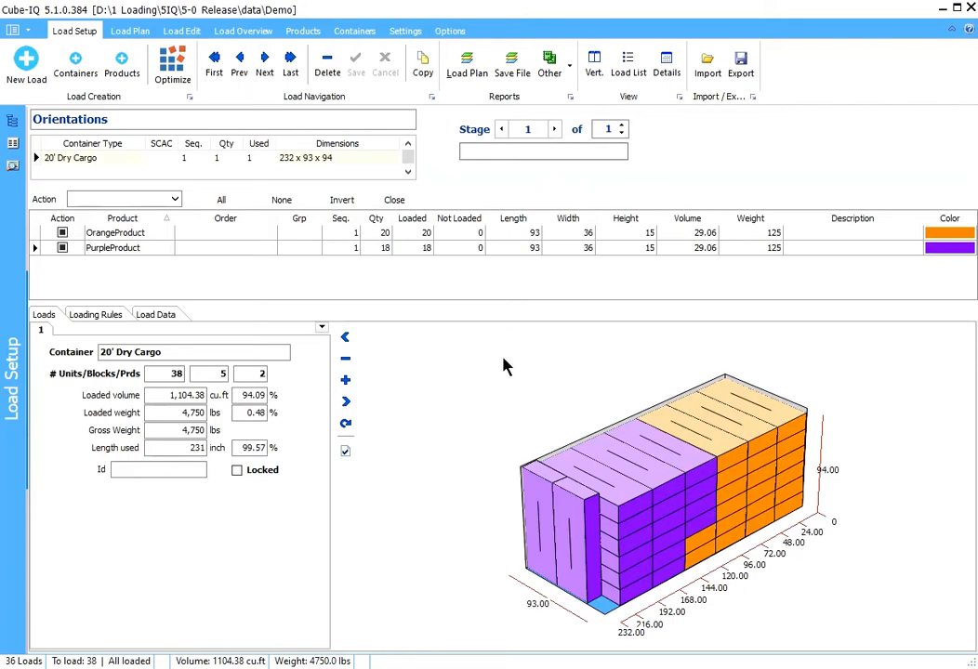
- Open the PurpleProduct record and preview each of its six possible orientations in the product image
{"action": "left_click", "coordinate": [458, 256]}
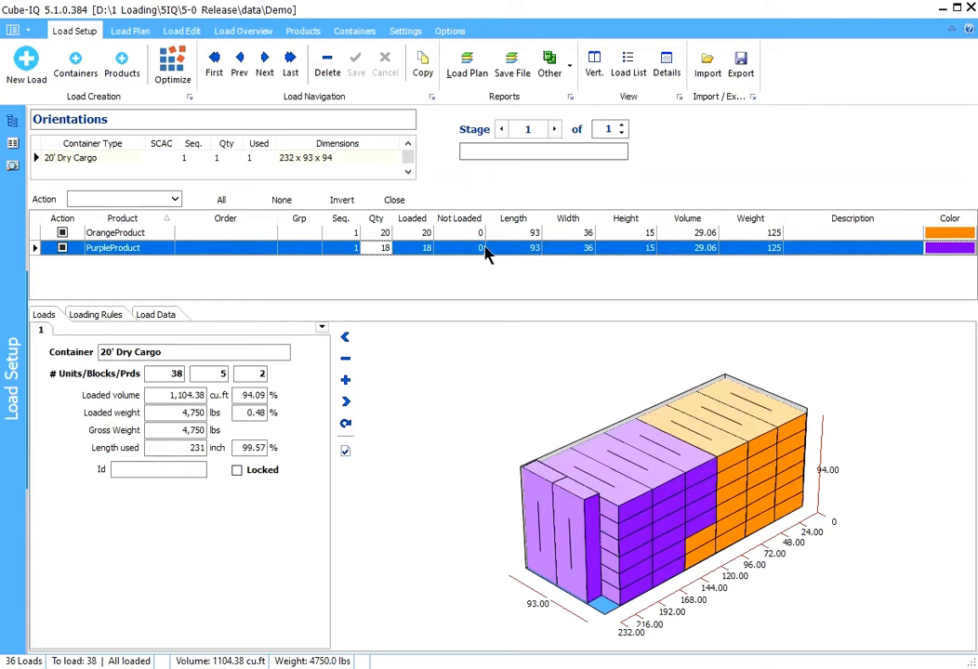
{"action": "left_click", "coordinate": [304, 31]}
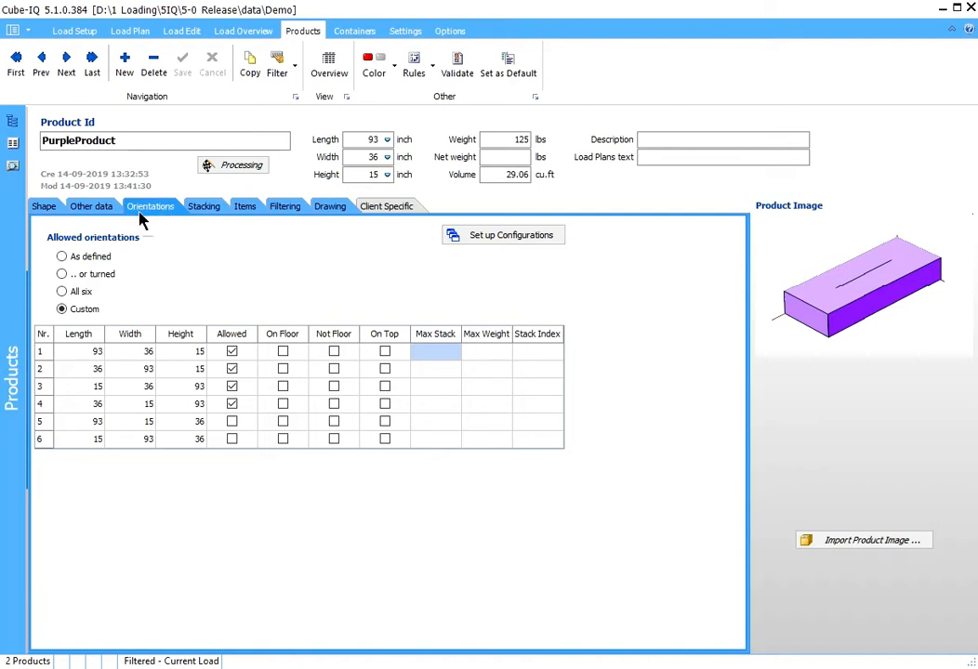
{"action": "left_click", "coordinate": [63, 357]}
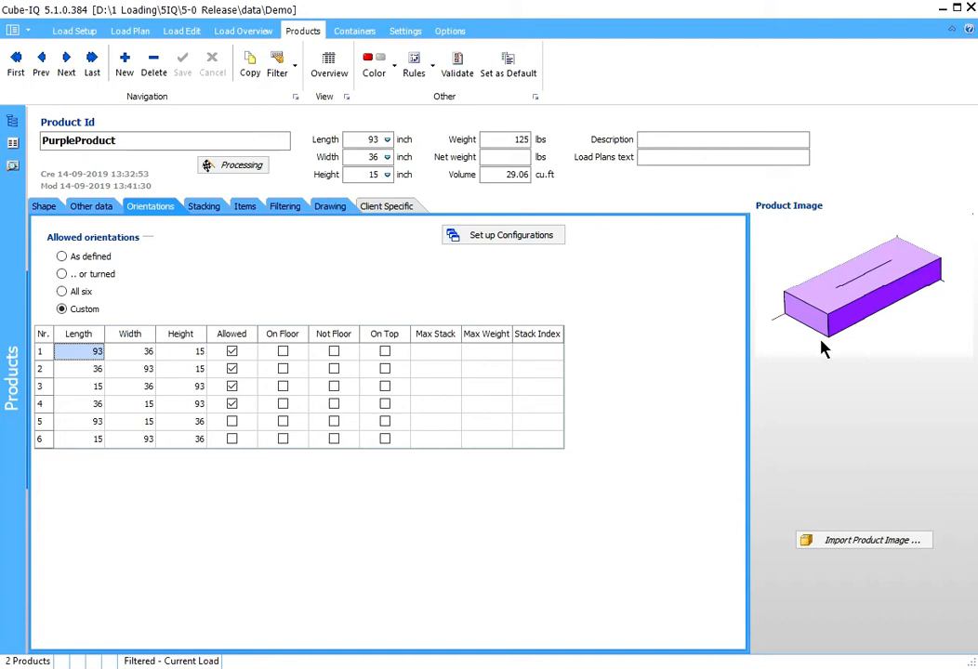
{"action": "left_click", "coordinate": [80, 369]}
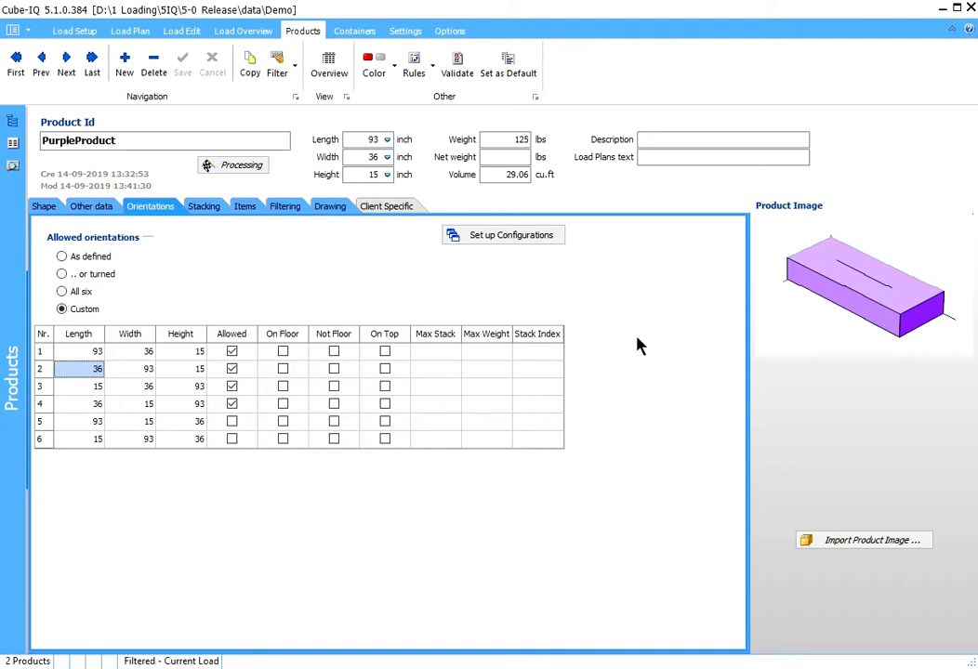
{"action": "left_click", "coordinate": [67, 388]}
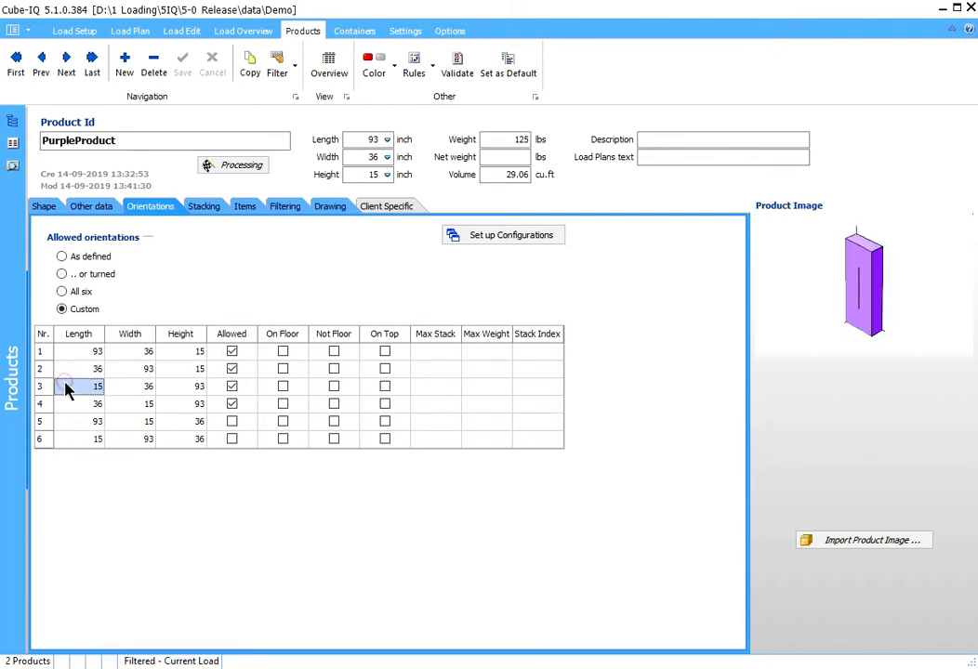
{"action": "left_click", "coordinate": [67, 403]}
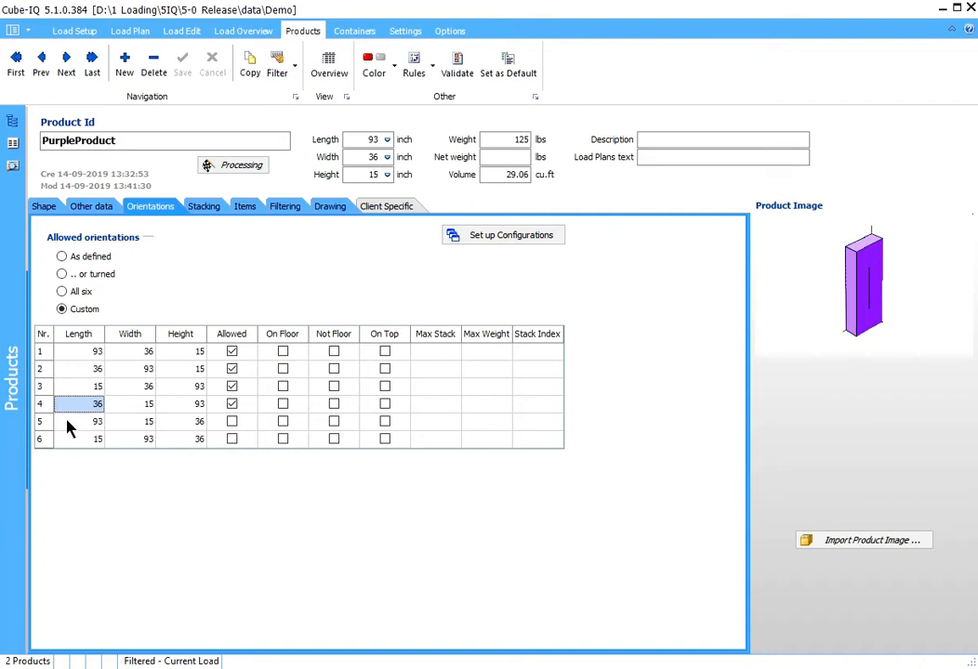
{"action": "left_click", "coordinate": [67, 426]}
{"action": "left_click", "coordinate": [67, 443]}
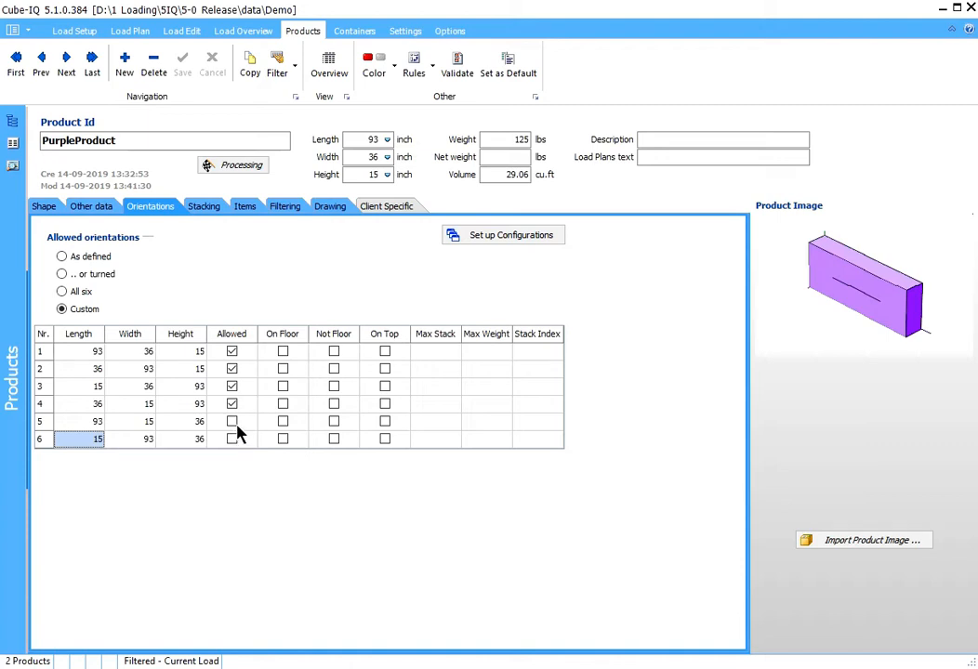
{"action": "left_click", "coordinate": [80, 421]}
{"action": "left_click", "coordinate": [80, 403]}
{"action": "left_click", "coordinate": [80, 387]}
{"action": "left_click", "coordinate": [77, 370]}
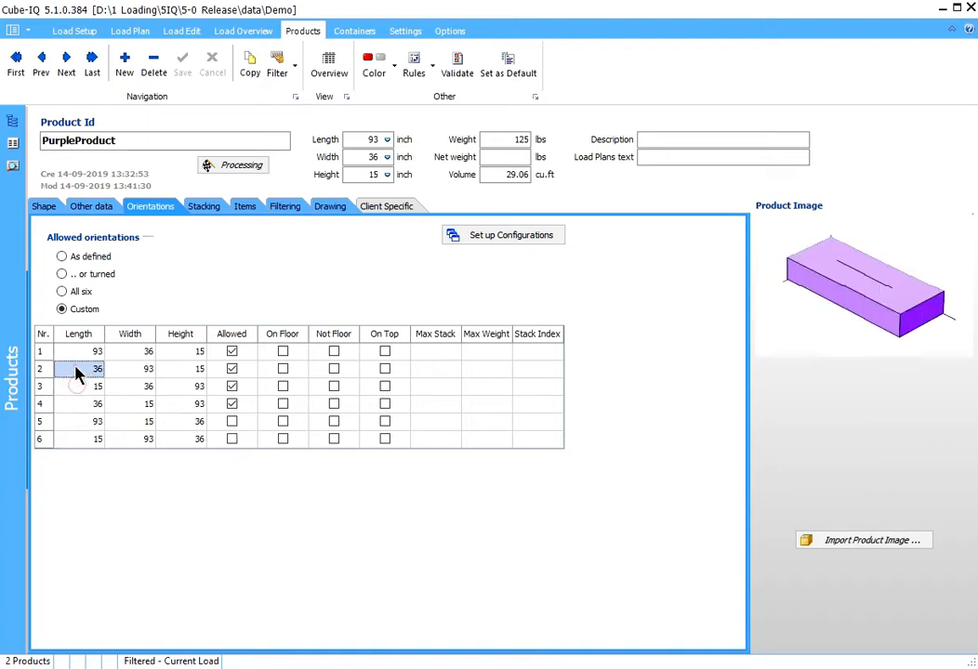
{"action": "left_click", "coordinate": [81, 352]}
- Disallow orientations 1 and 2 for both PurpleProduct and OrangeProduct
{"action": "left_click", "coordinate": [231, 351]}
{"action": "left_click", "coordinate": [231, 369]}
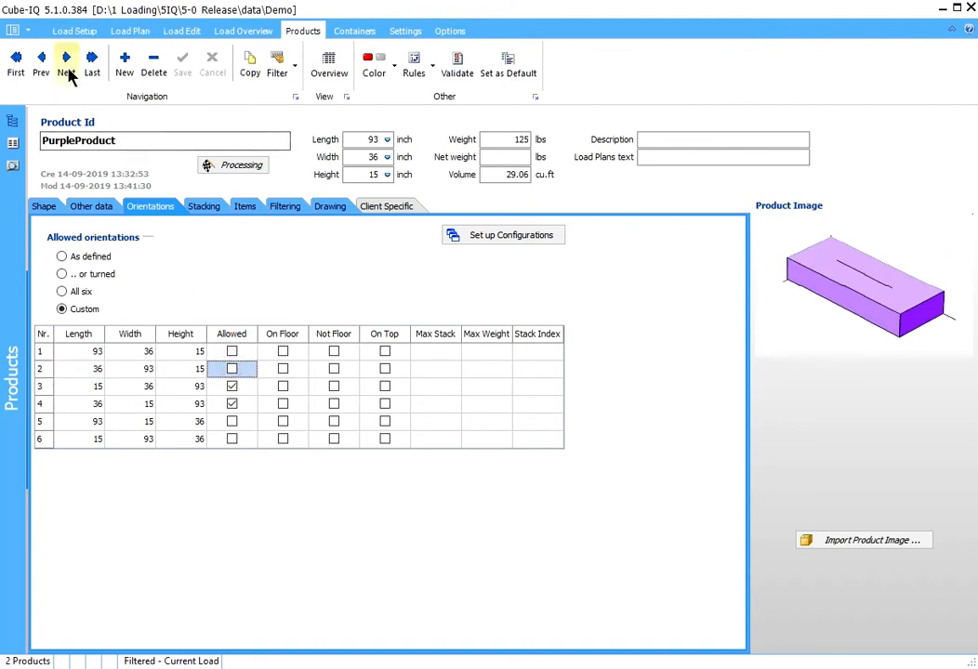
{"action": "left_click", "coordinate": [67, 74]}
{"action": "left_click", "coordinate": [232, 351]}
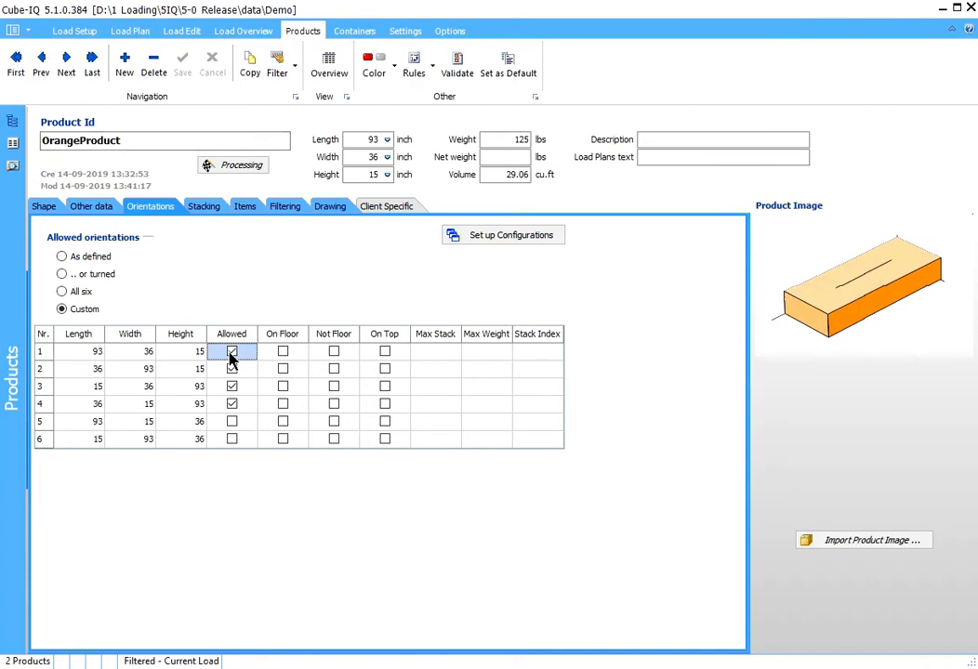
{"action": "left_click", "coordinate": [232, 370]}
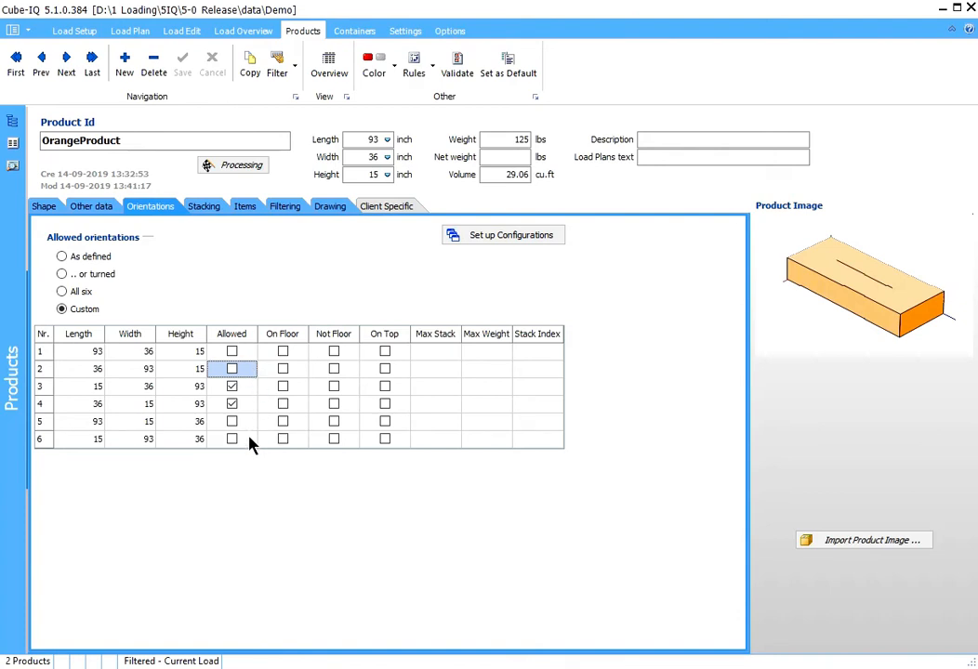
- Preview orientations 3 to 6 of OrangeProduct in the product image, comparing the two allowed upright ones
{"action": "left_click", "coordinate": [81, 423]}
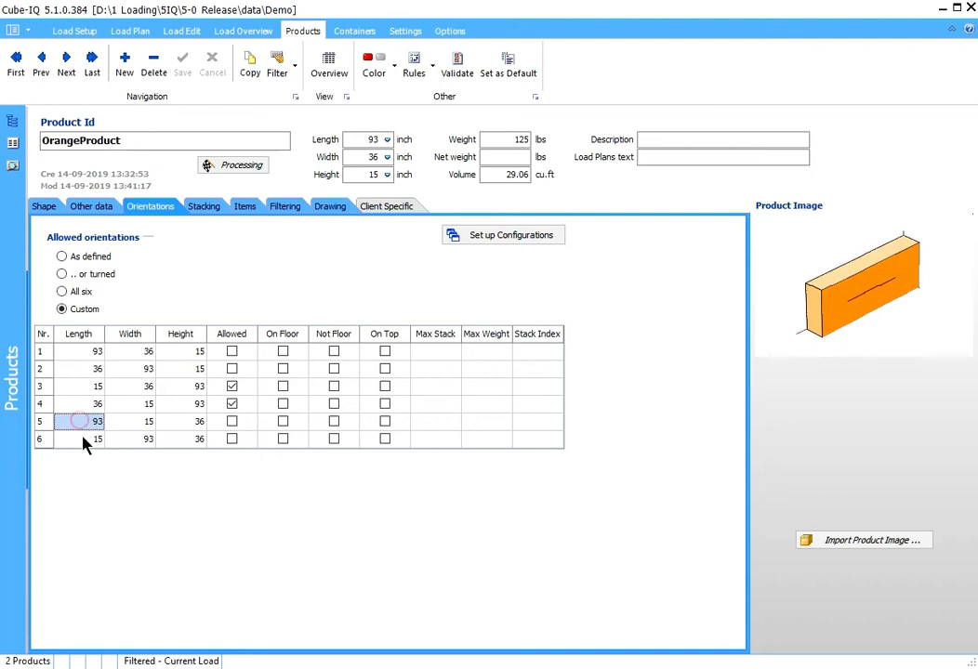
{"action": "left_click", "coordinate": [82, 439]}
{"action": "left_click", "coordinate": [82, 424]}
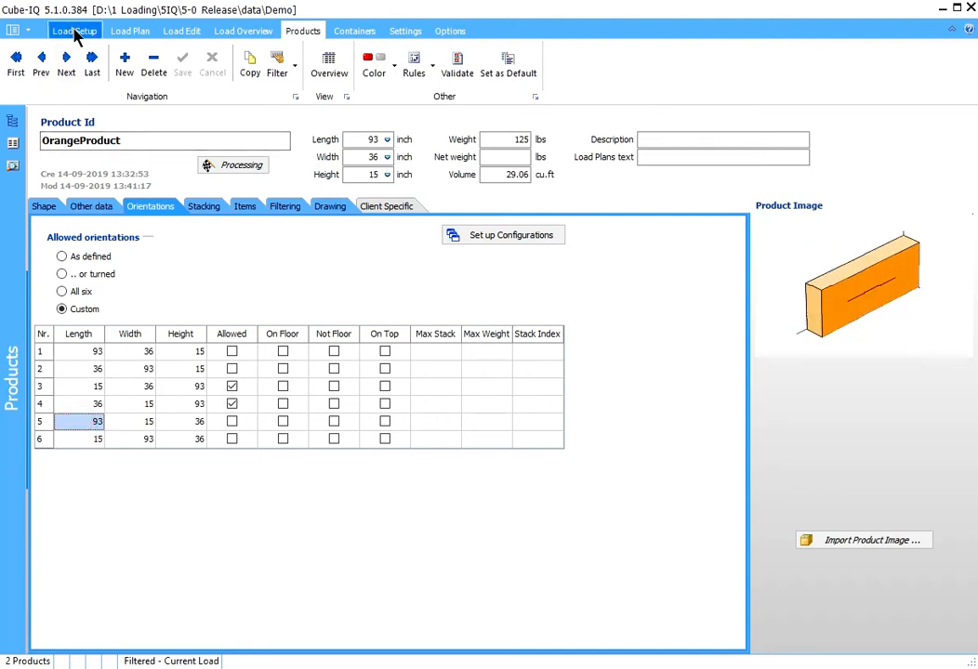
{"action": "left_click", "coordinate": [76, 386]}
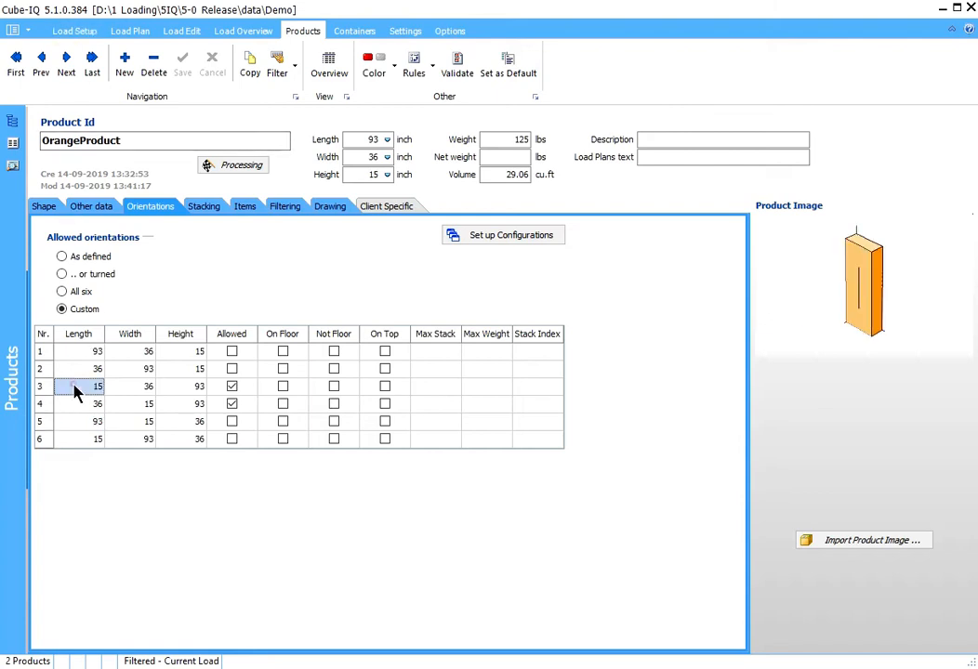
{"action": "left_click", "coordinate": [73, 402]}
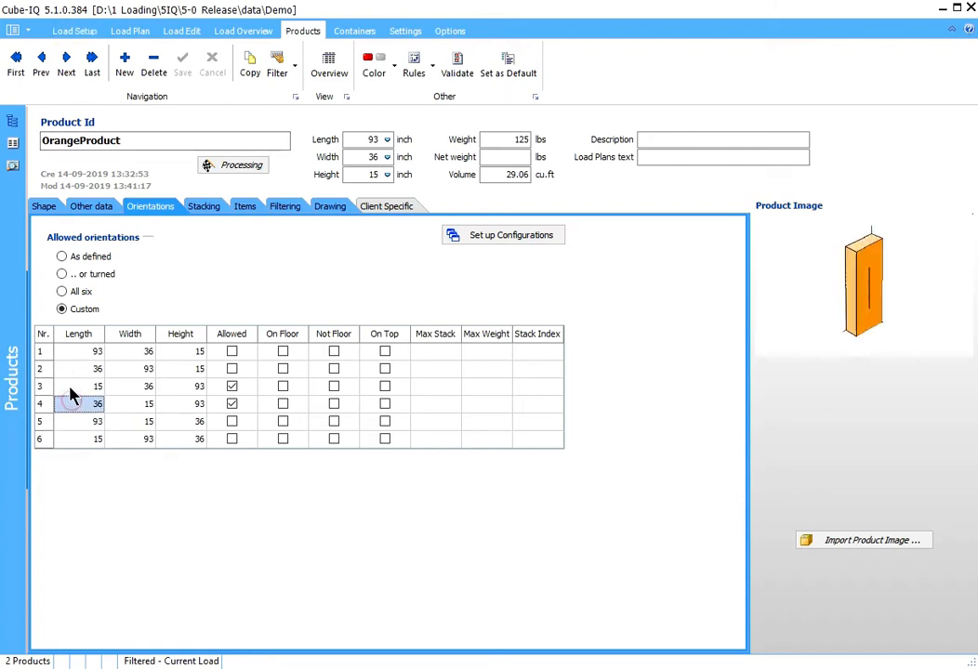
{"action": "left_click", "coordinate": [68, 387]}
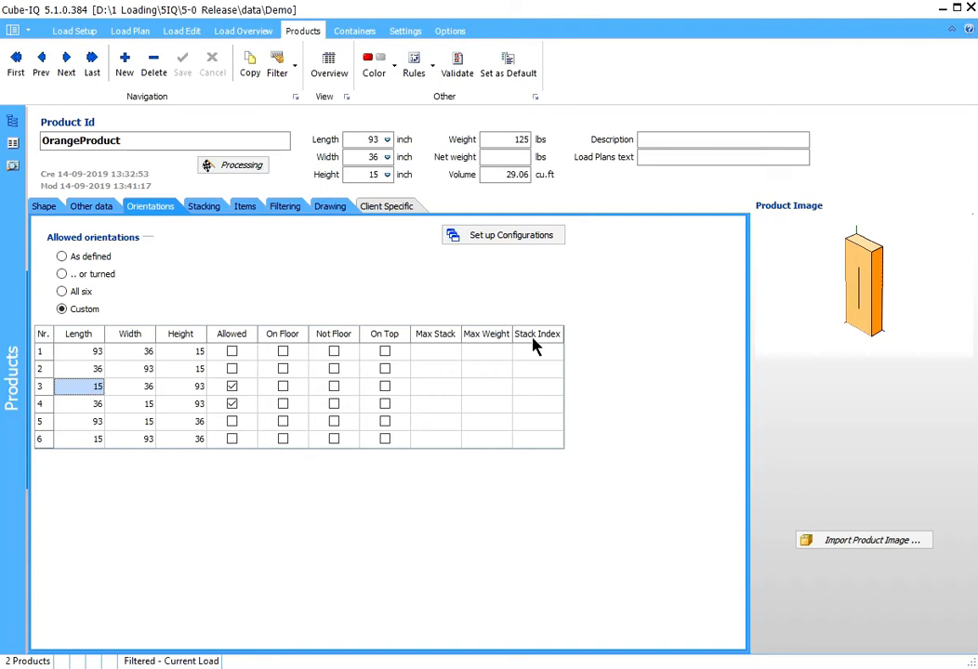
{"action": "left_click", "coordinate": [71, 404]}
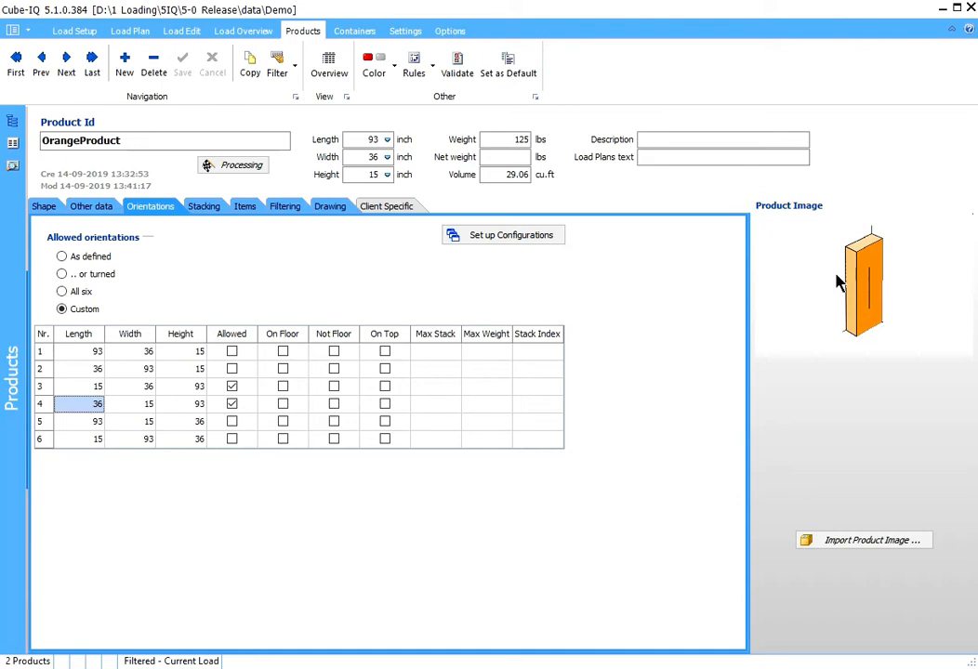
- Return to the Orientations load and optimize it with the changed product orientations
{"action": "left_click", "coordinate": [82, 34]}
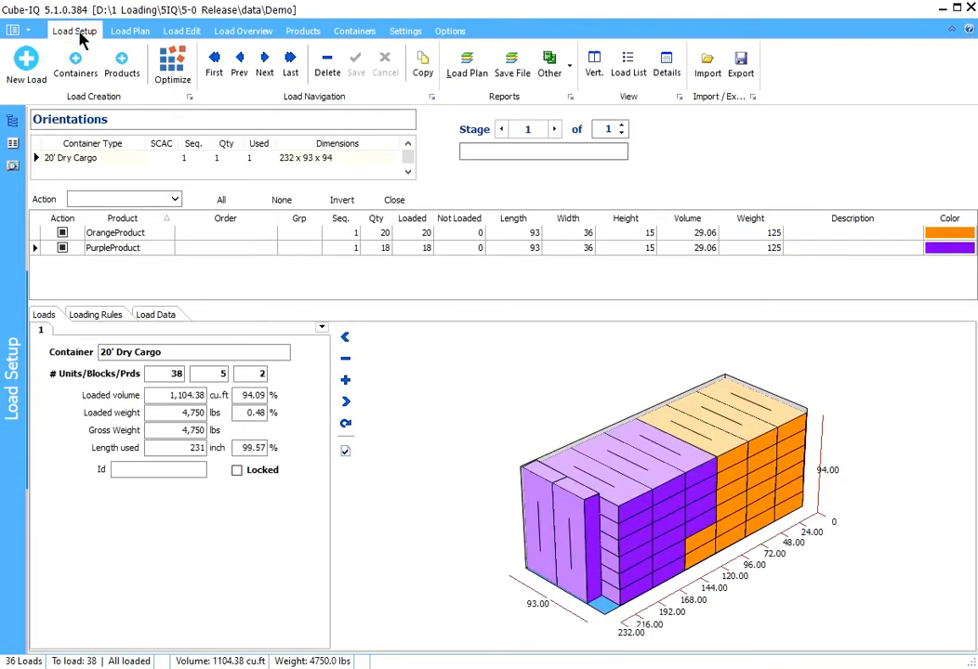
{"action": "left_click", "coordinate": [172, 70]}
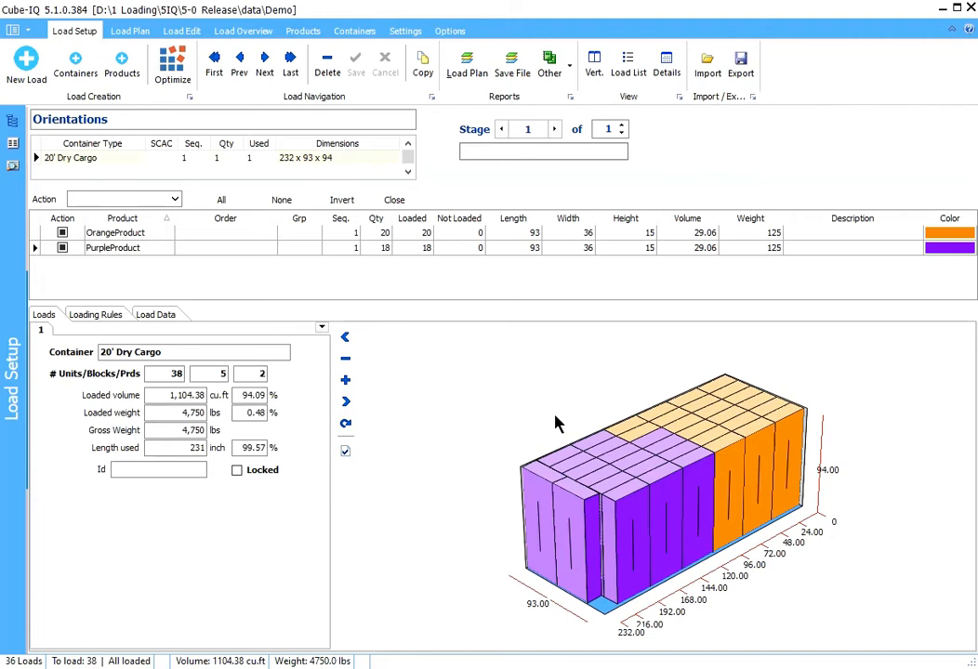
- For PurpleProduct, allow only the flat orientations 1 and 2 and disallow orientations 3 and 4
{"action": "left_click", "coordinate": [509, 253]}
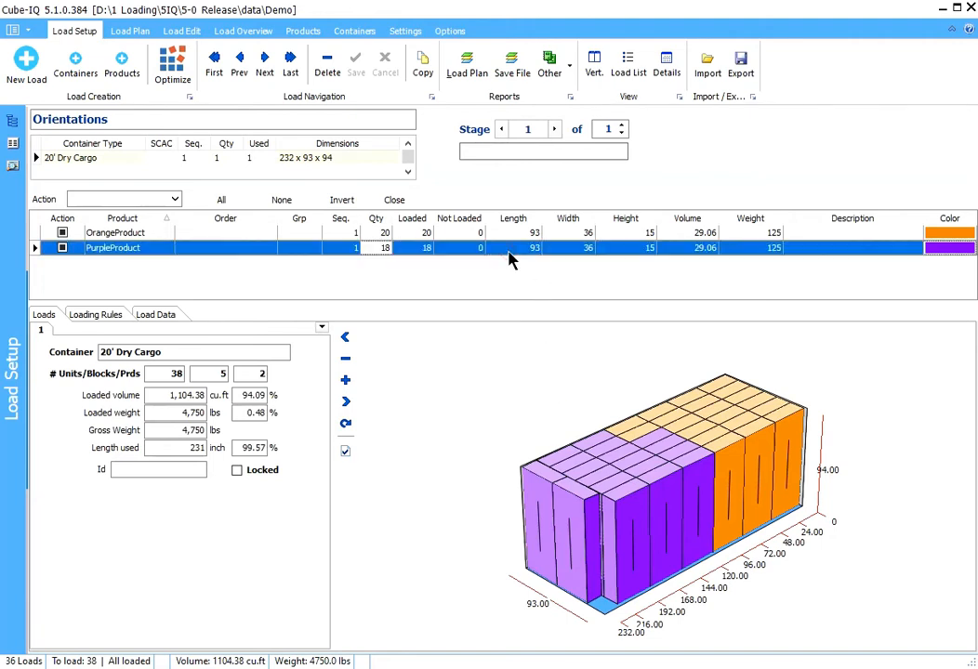
{"action": "left_click", "coordinate": [304, 33]}
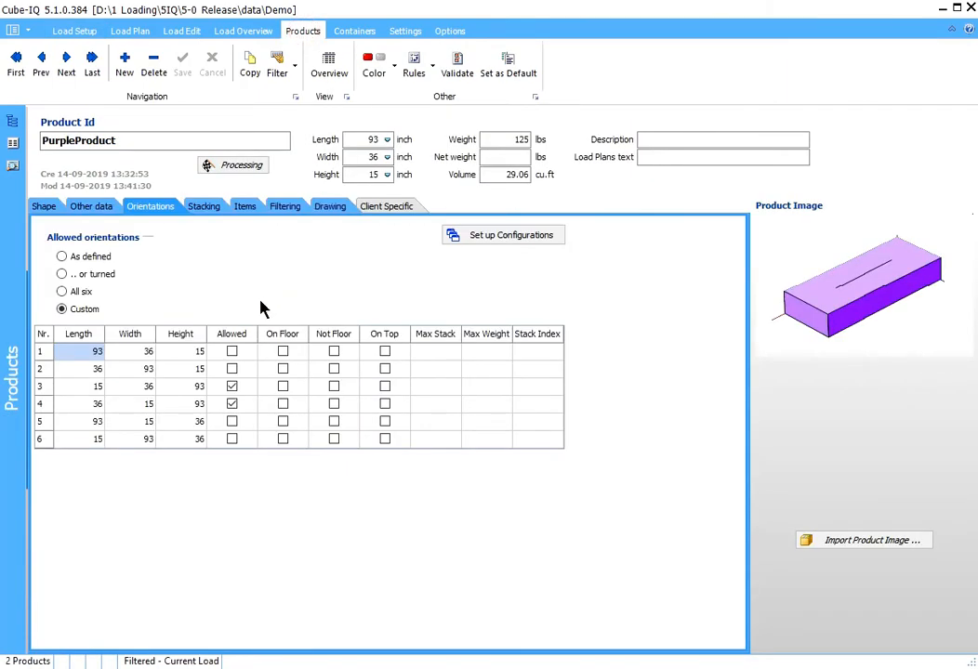
{"action": "left_click", "coordinate": [231, 387]}
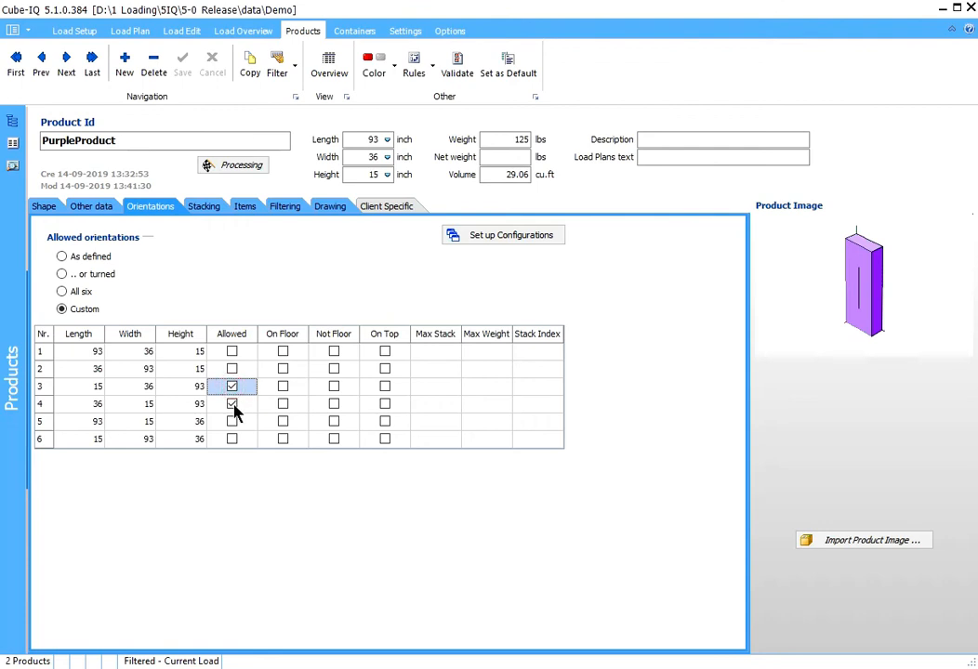
{"action": "left_click", "coordinate": [234, 404]}
{"action": "left_click", "coordinate": [234, 385]}
{"action": "left_click", "coordinate": [233, 369]}
{"action": "left_click", "coordinate": [233, 352]}
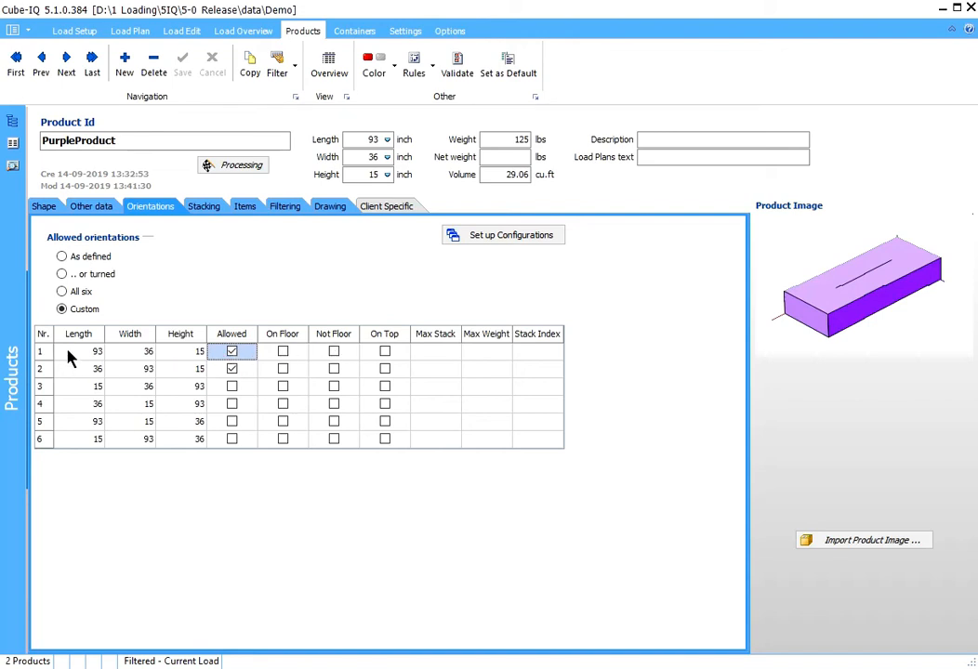
{"action": "left_click", "coordinate": [218, 370]}
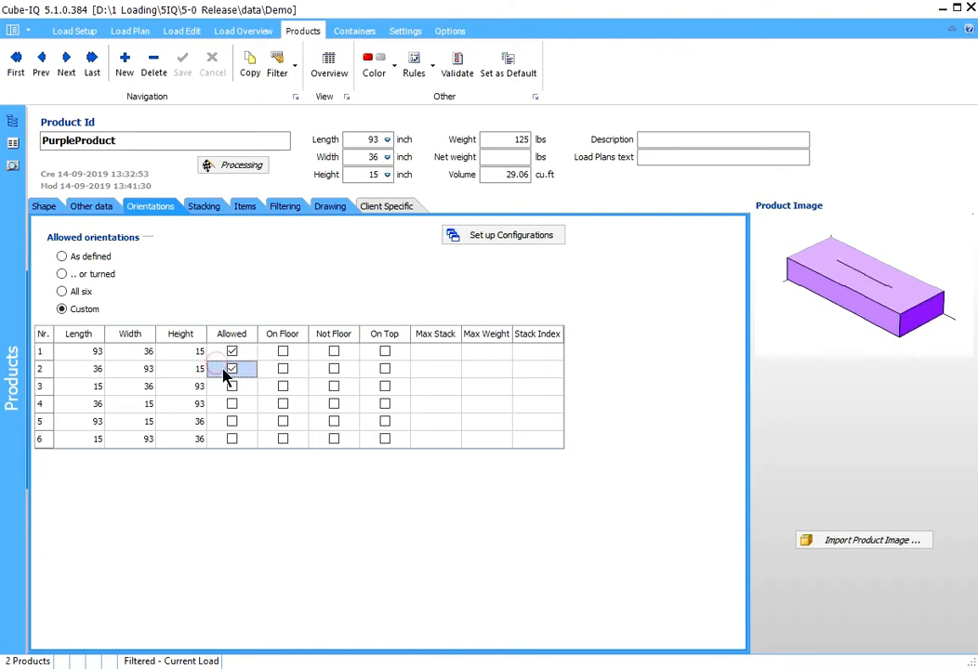
{"action": "left_click", "coordinate": [75, 353]}
{"action": "left_click", "coordinate": [78, 370]}
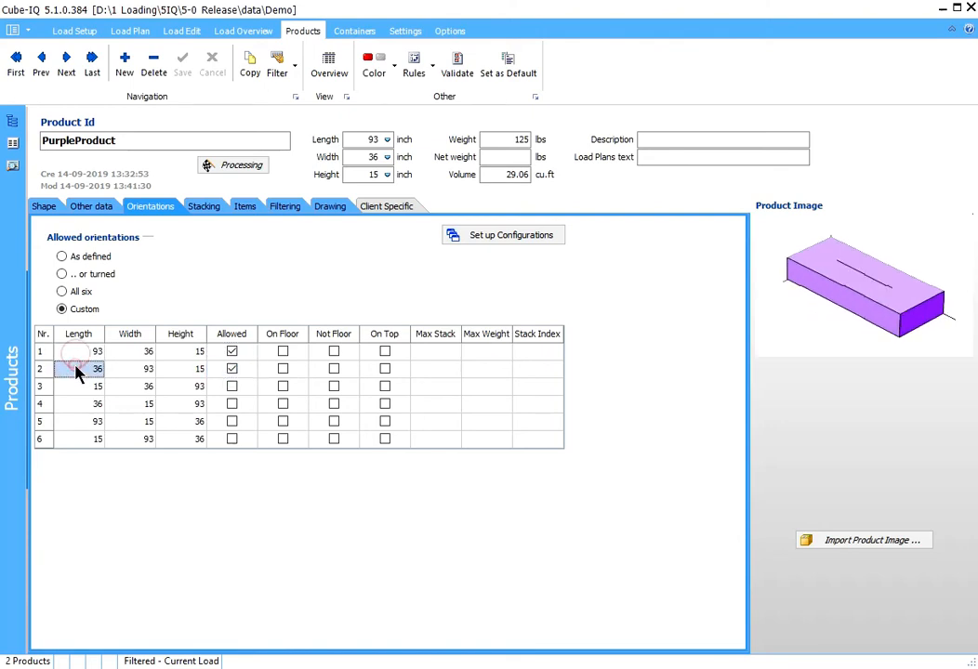
- Optimize the Orientations load again with PurpleProduct restricted to its flat orientations
{"action": "left_click", "coordinate": [82, 32]}
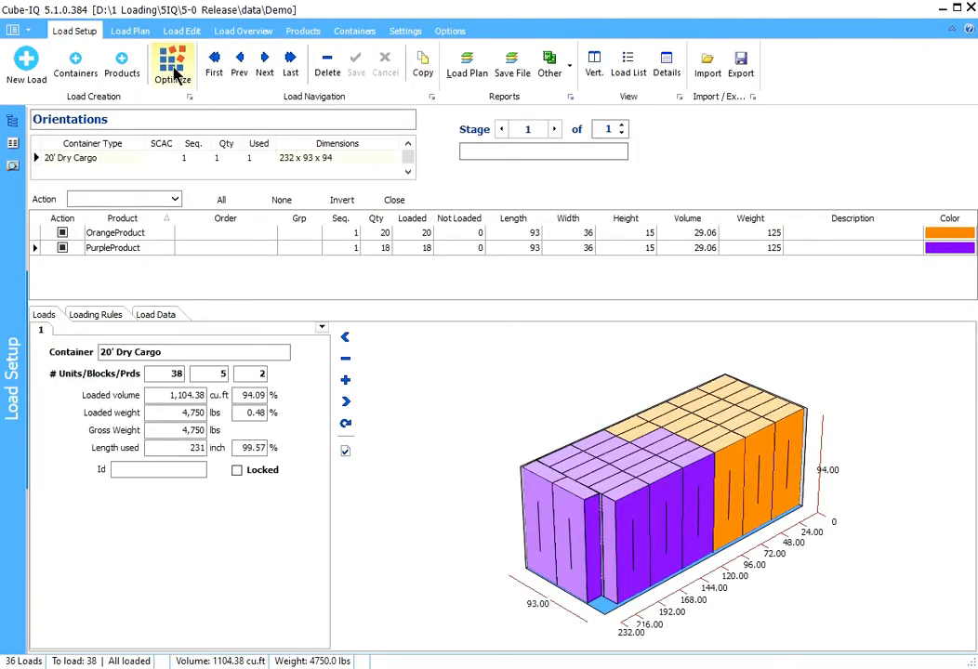
{"action": "left_click", "coordinate": [174, 72]}
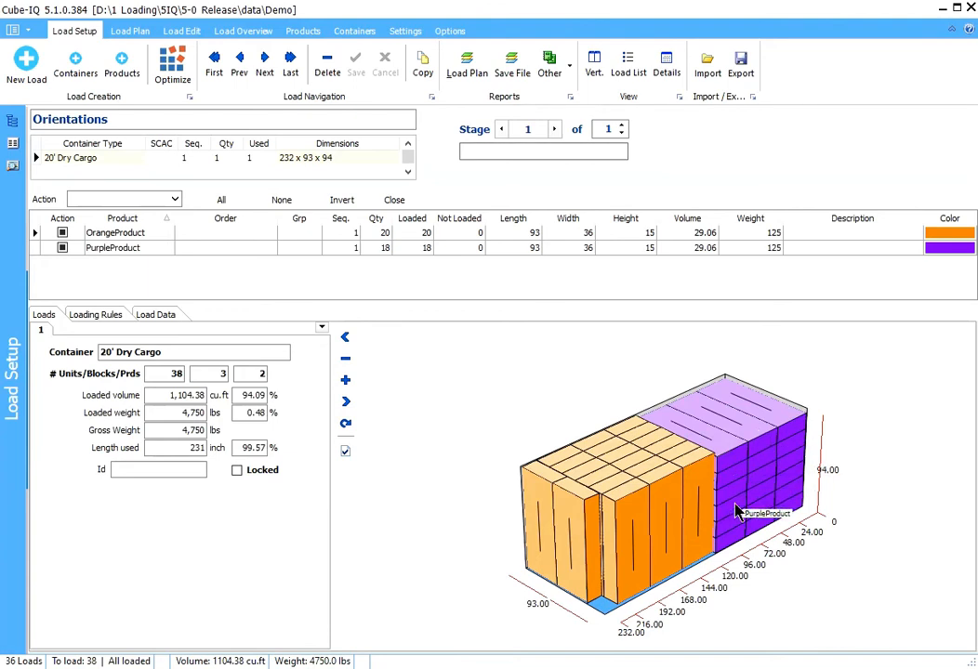
- Allow orientations 1 and 2 for OrangeProduct in addition to its upright ones, and re-optimize the load
{"action": "double_click", "coordinate": [608, 476]}
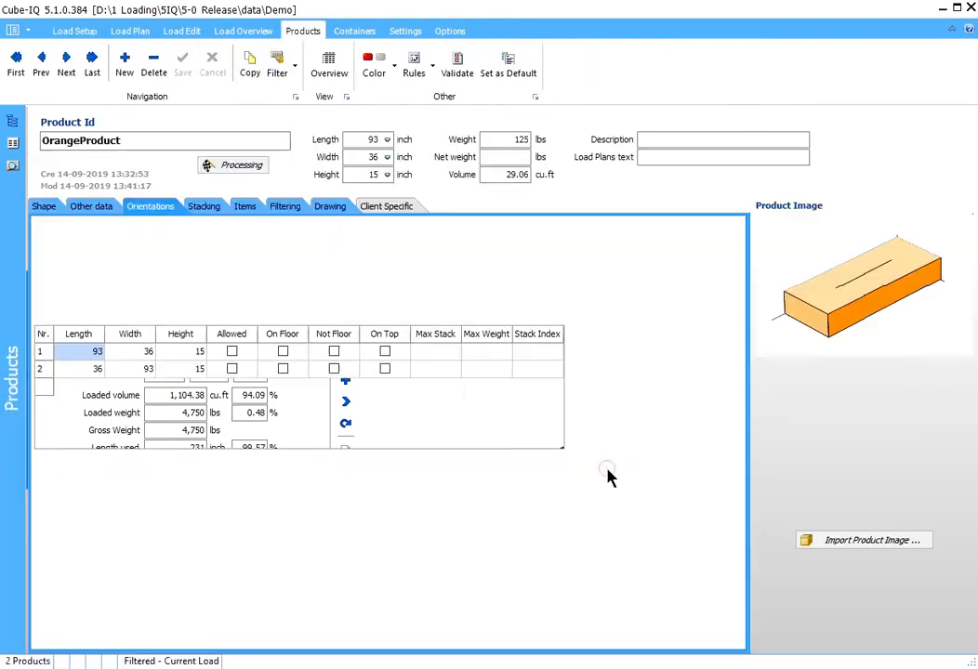
{"action": "left_click", "coordinate": [232, 352]}
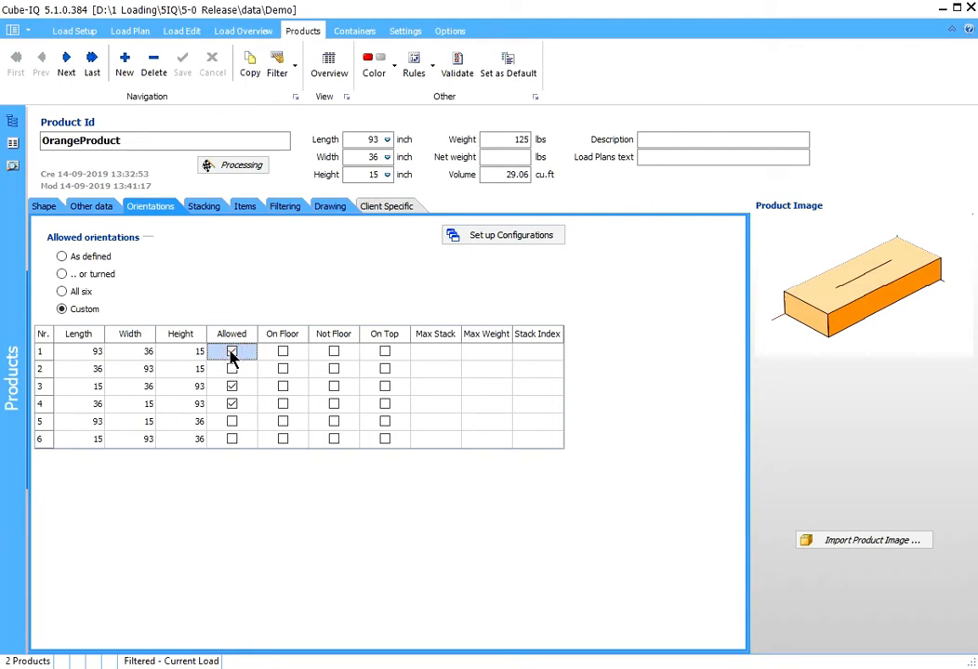
{"action": "left_click", "coordinate": [232, 370]}
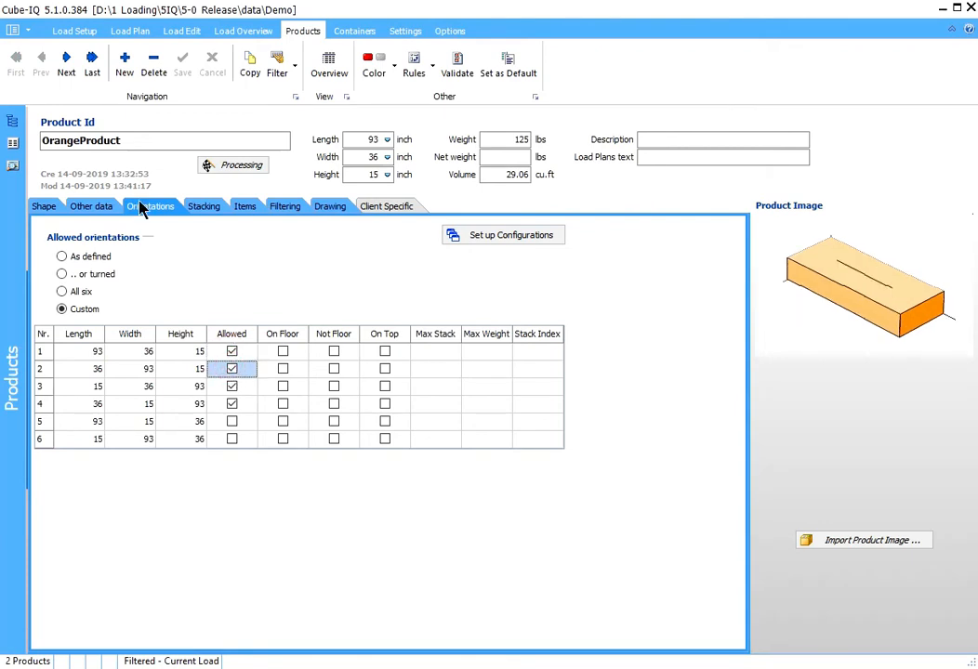
{"action": "left_click", "coordinate": [80, 31]}
{"action": "left_click", "coordinate": [171, 64]}
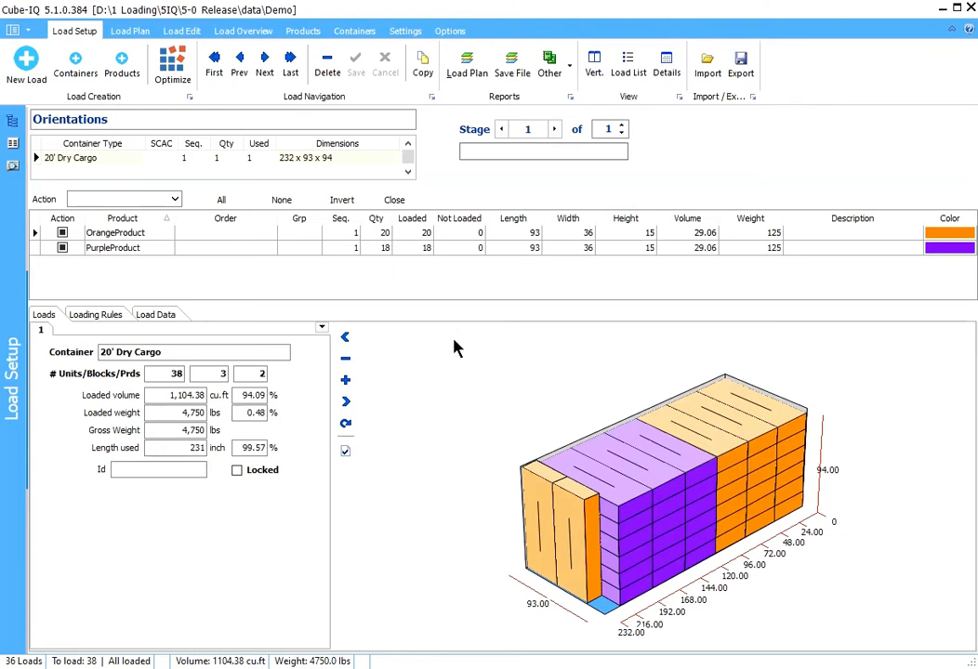
- Enable the On Top setting for orientations 1 and 2 of OrangeProduct
{"action": "double_click", "coordinate": [726, 449]}
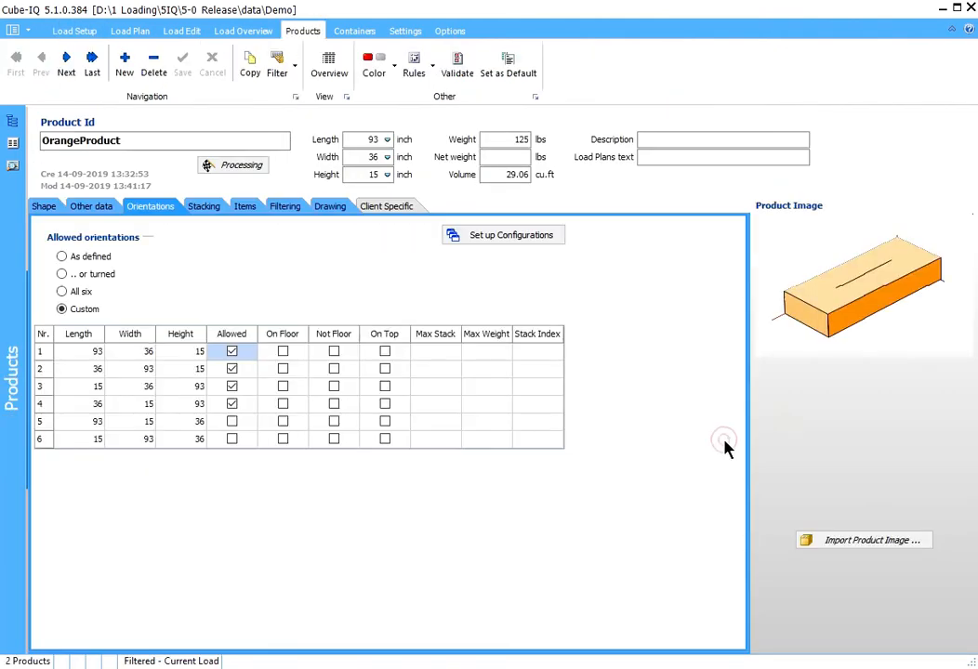
{"action": "left_click", "coordinate": [387, 354]}
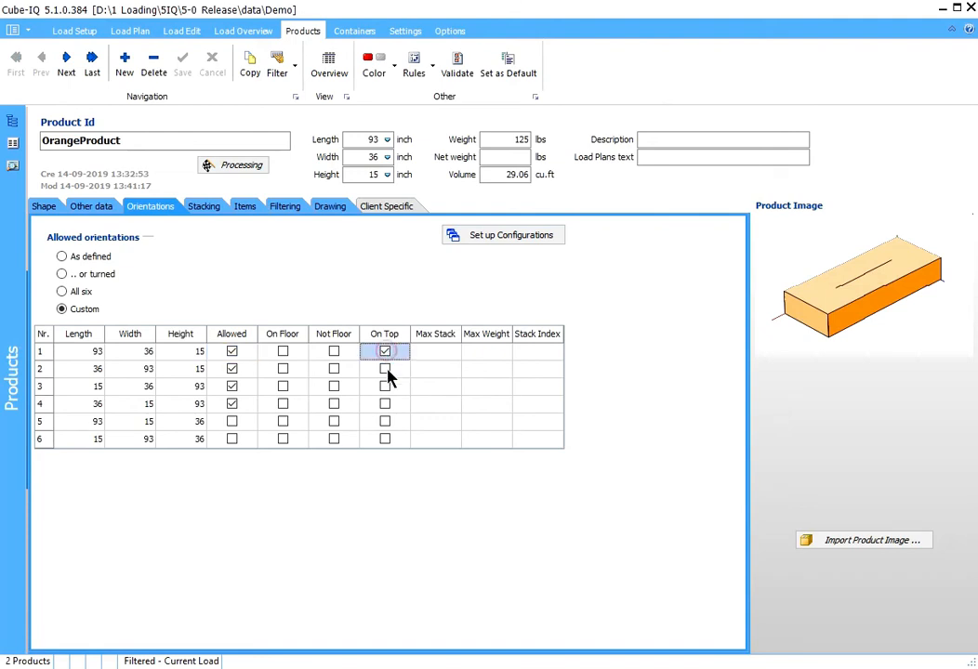
{"action": "left_click", "coordinate": [386, 370]}
{"action": "left_click", "coordinate": [434, 352]}
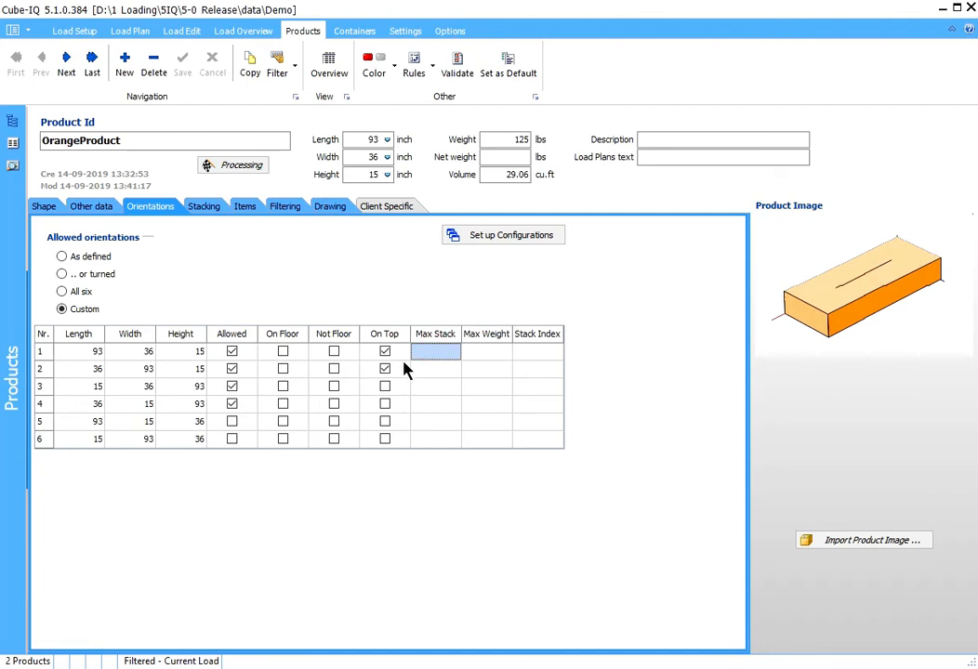
{"action": "left_click", "coordinate": [416, 371]}
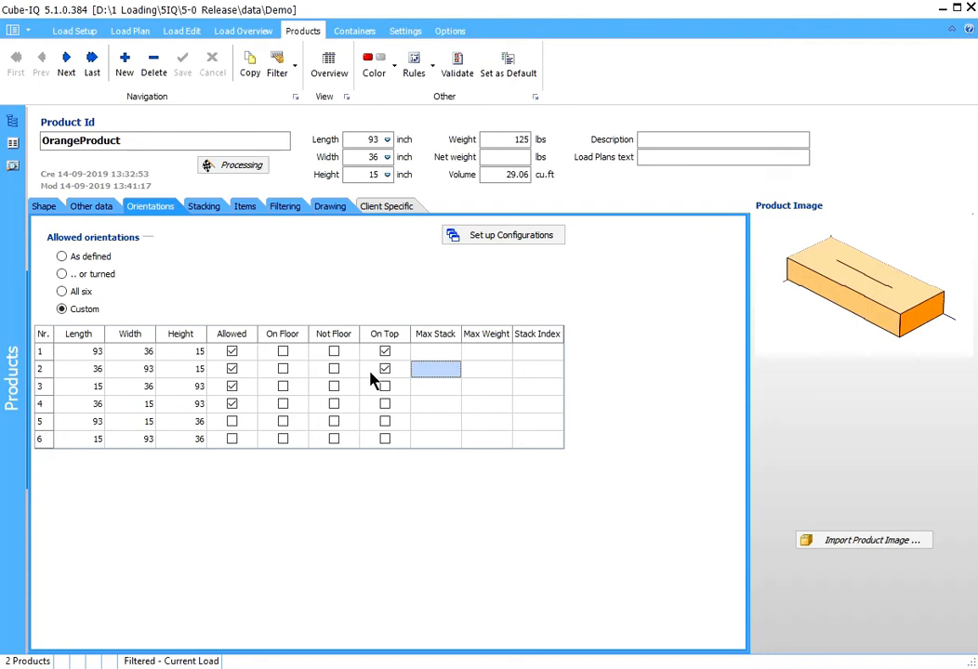
- Optimize the Orientations load again with OrangeProduct's flat orientations restricted to On Top
{"action": "left_click", "coordinate": [74, 32]}
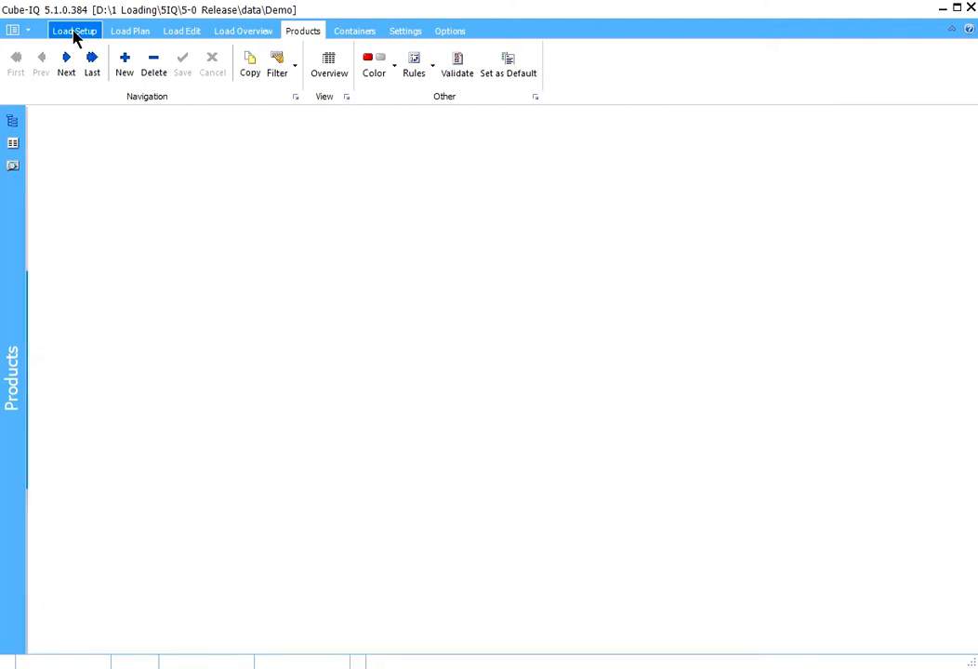
{"action": "left_click", "coordinate": [176, 70]}
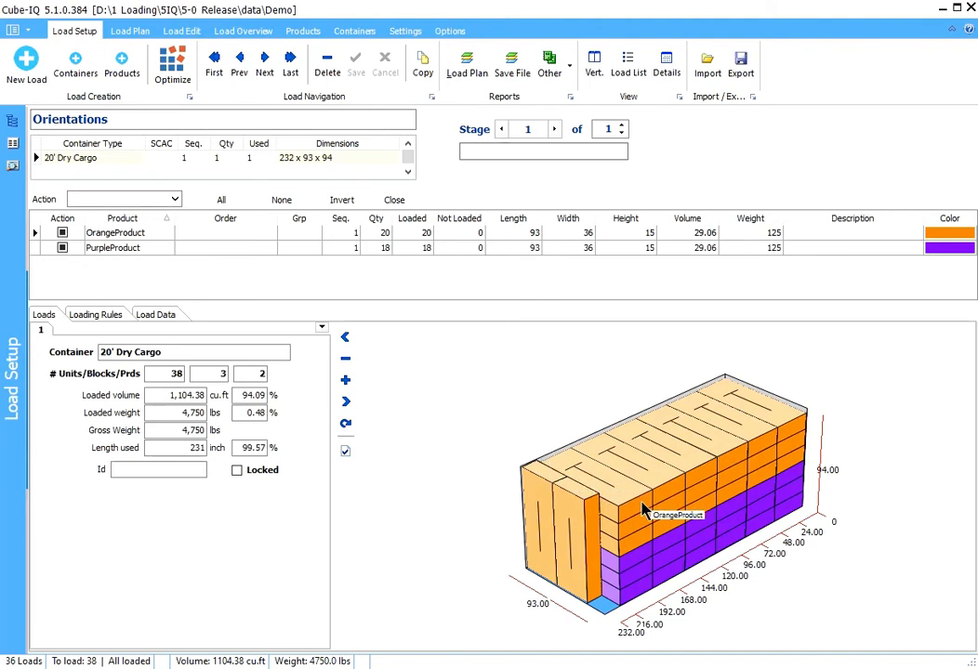
- For OrangeProduct orientations 1 and 2, turn off On Top and turn on On Floor
{"action": "left_click", "coordinate": [302, 33]}
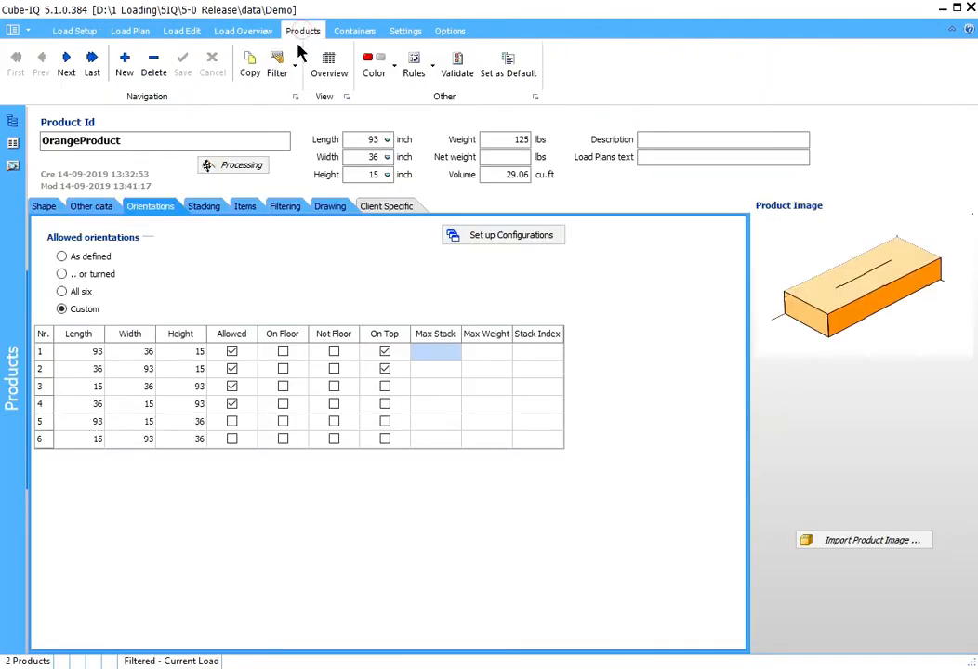
{"action": "left_click", "coordinate": [386, 353]}
{"action": "left_click", "coordinate": [385, 368]}
{"action": "left_click", "coordinate": [282, 352]}
{"action": "left_click", "coordinate": [282, 369]}
- Set OrangeProduct's Max Stack to 3 for orientation 1 and 4 for orientation 2
{"action": "left_click", "coordinate": [436, 353]}
{"action": "type", "text": "3"}
{"action": "left_click", "coordinate": [439, 369]}
{"action": "type", "text": "4"}
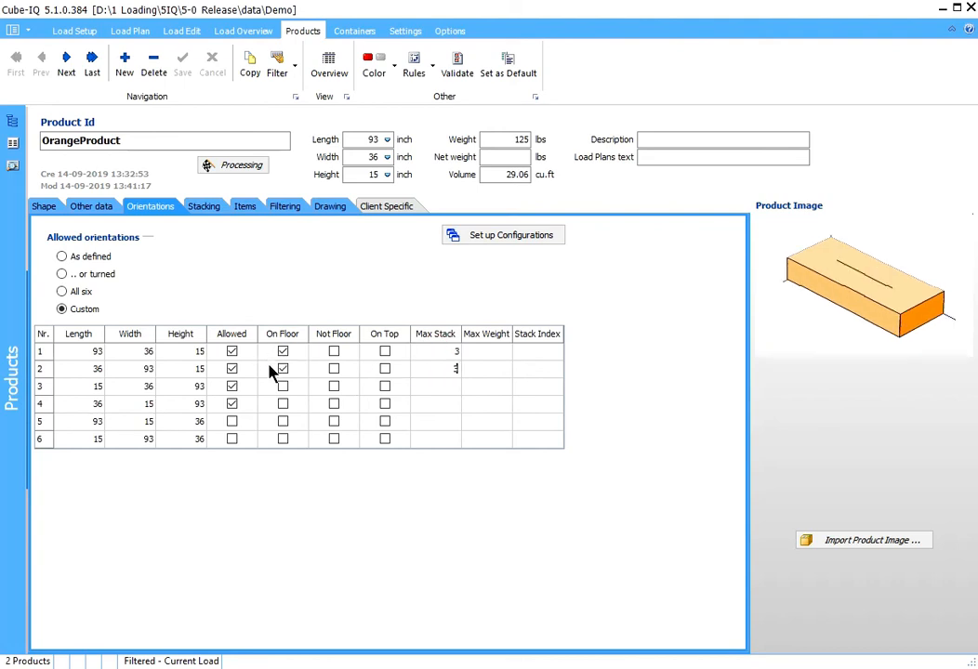
- Enable On Top for orientations 1 and 2 of PurpleProduct, and re-optimize the Orientations load
{"action": "left_click", "coordinate": [66, 63]}
{"action": "left_click", "coordinate": [385, 352]}
{"action": "left_click", "coordinate": [385, 369]}
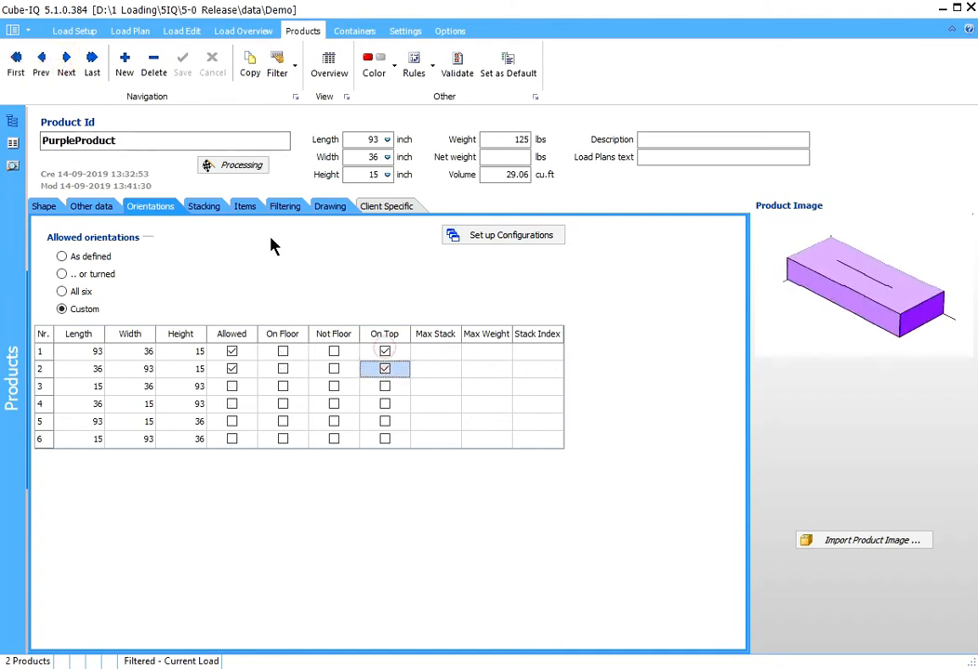
{"action": "left_click", "coordinate": [72, 33]}
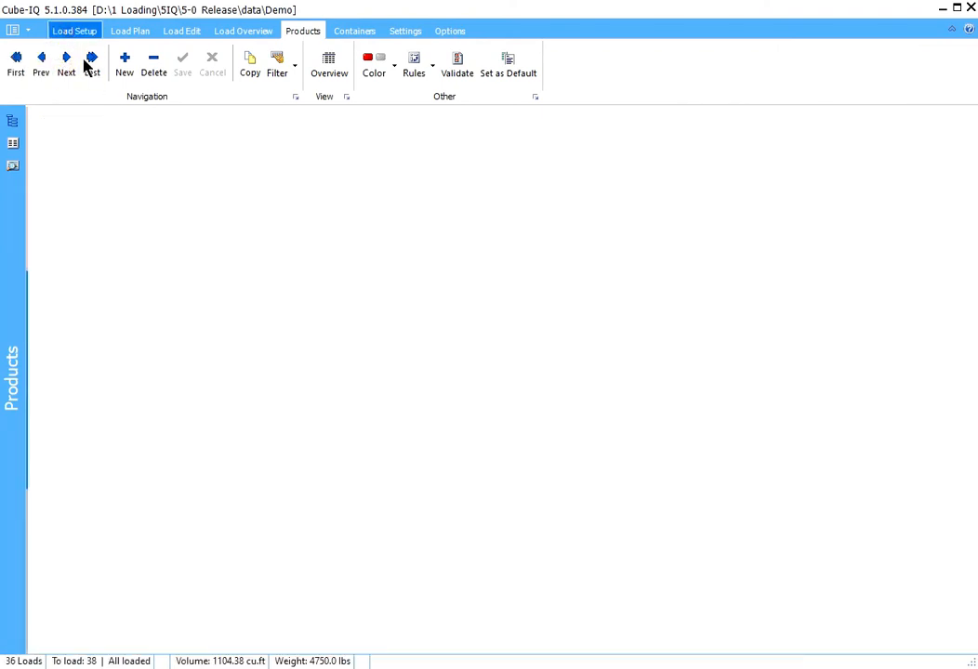
{"action": "left_click", "coordinate": [172, 63]}
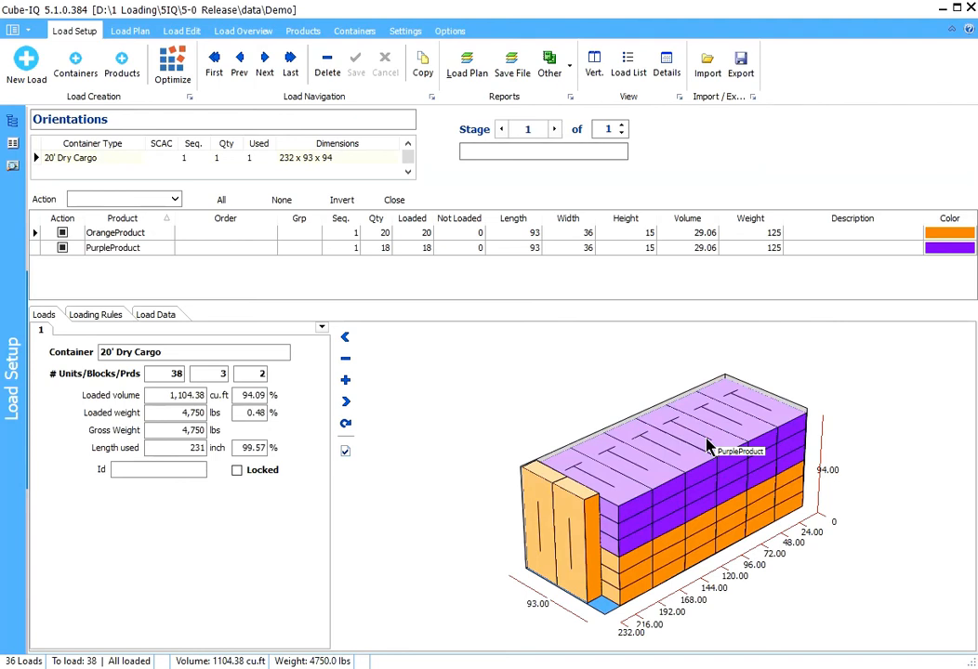
- Allow orientations 5 and 6 for PurpleProduct in addition to its flat ones, and return to the load setup
{"action": "double_click", "coordinate": [630, 497]}
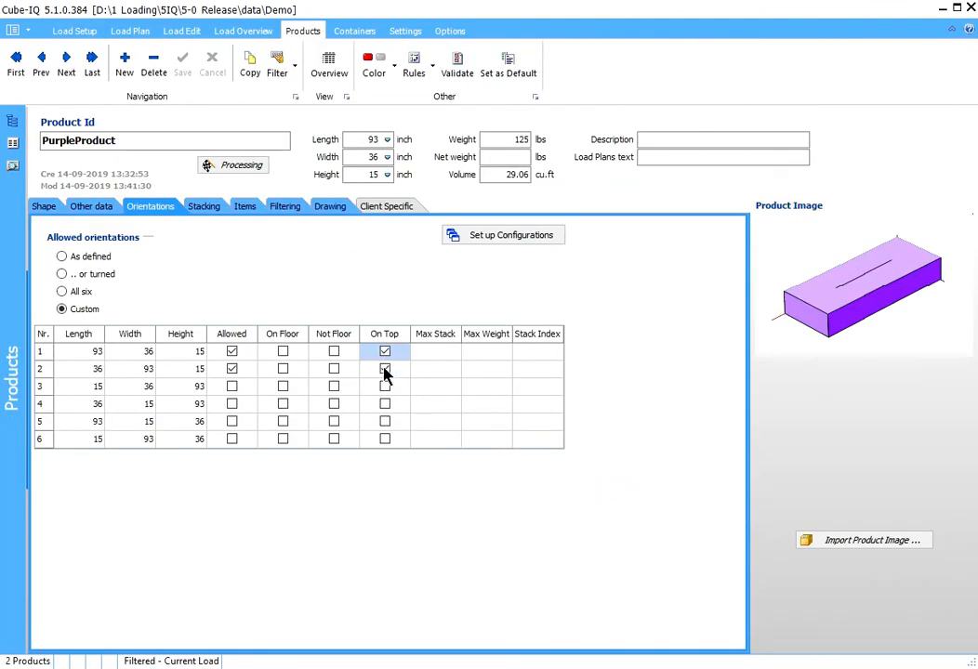
{"action": "left_click", "coordinate": [232, 424]}
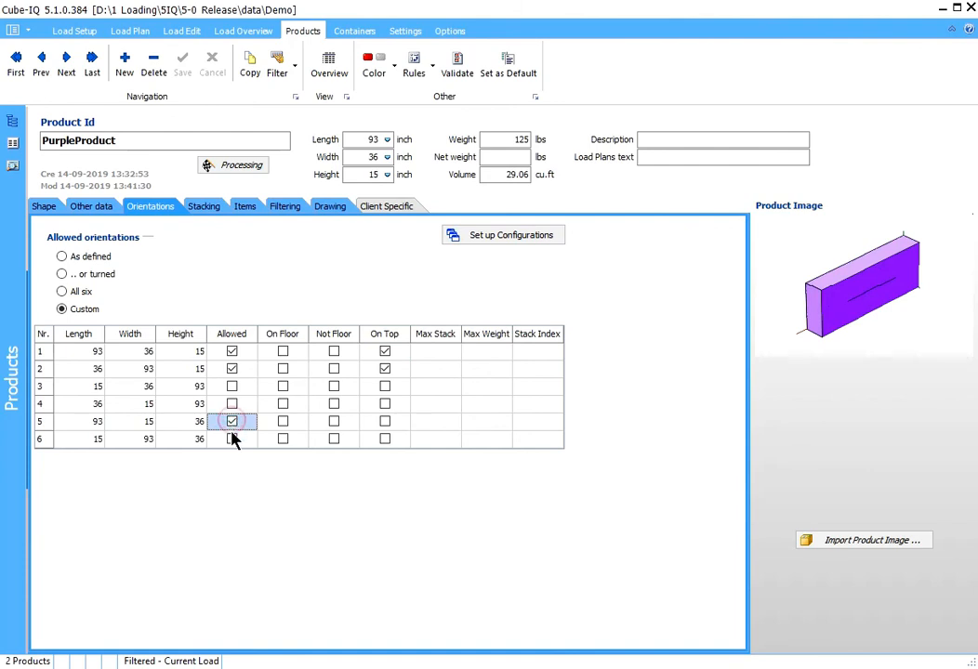
{"action": "left_click", "coordinate": [232, 441]}
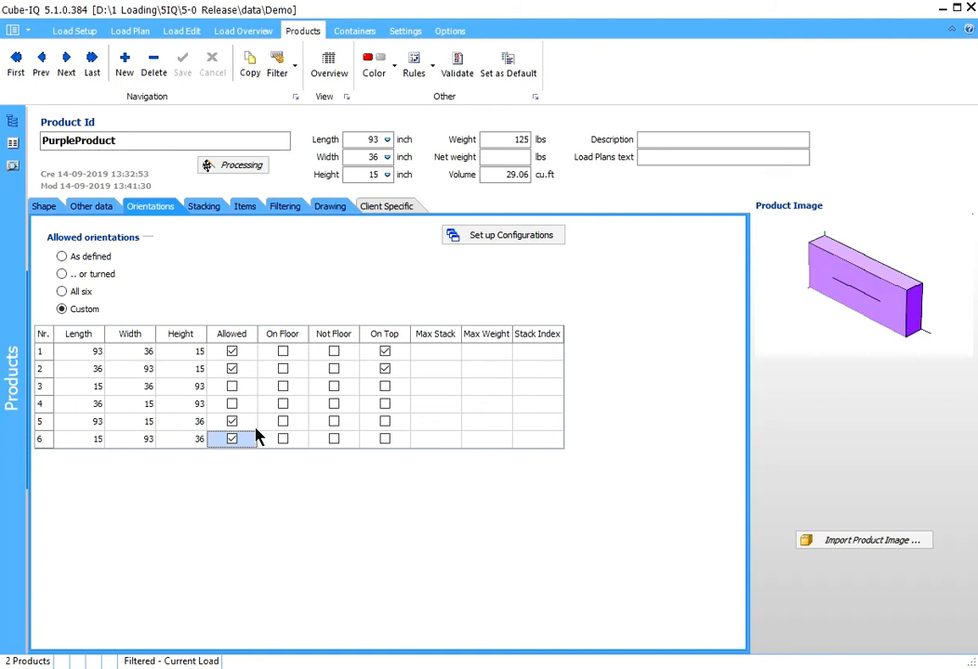
{"action": "left_click", "coordinate": [75, 31]}
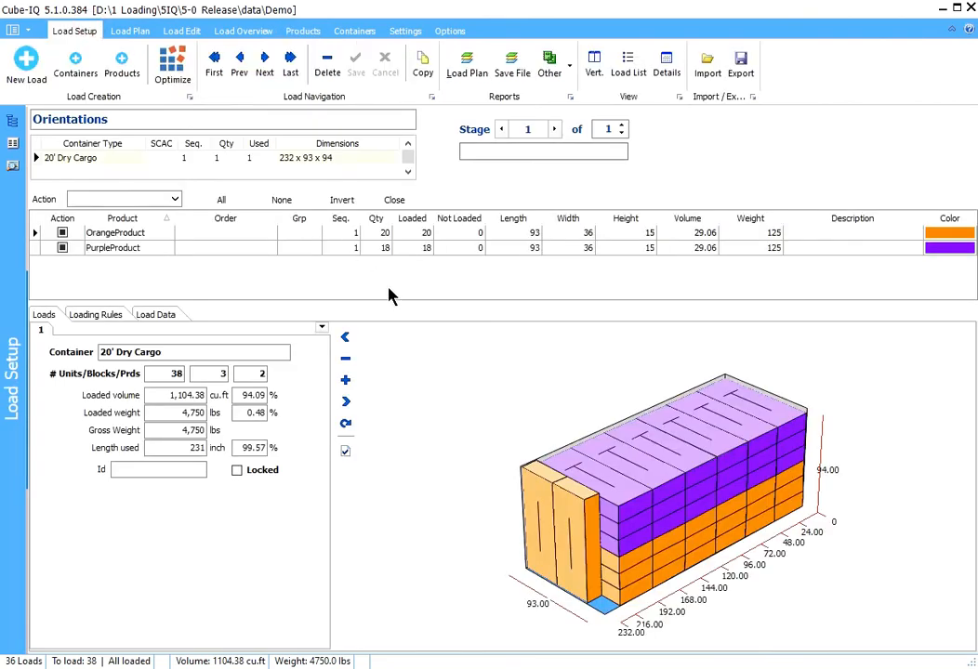